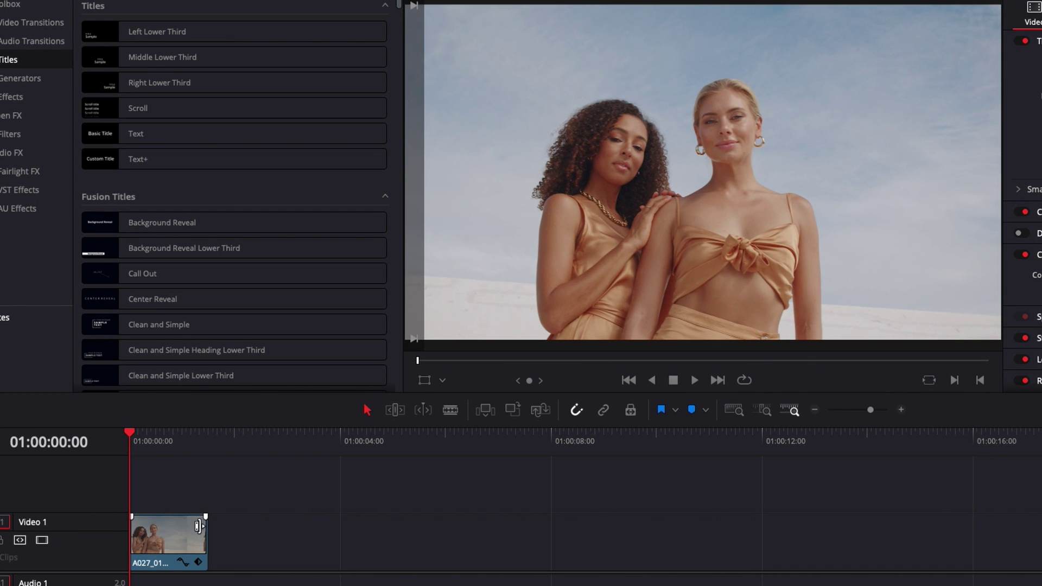
Play the original clip from the timeline start, then select it on Video 1
{"action": "key", "text": "space"}
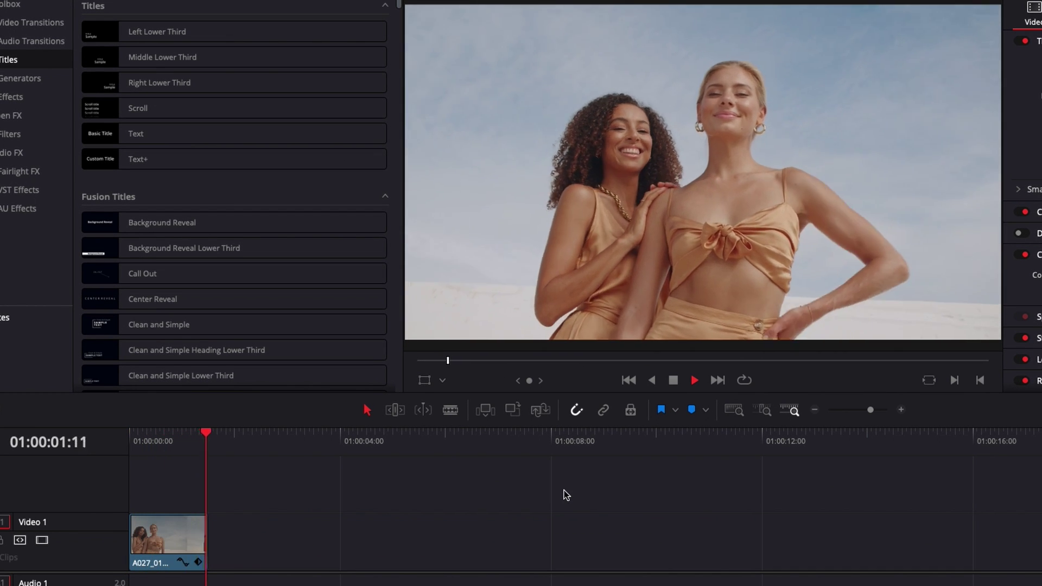
{"action": "key", "text": "space"}
{"action": "left_click", "coordinate": [168, 440]}
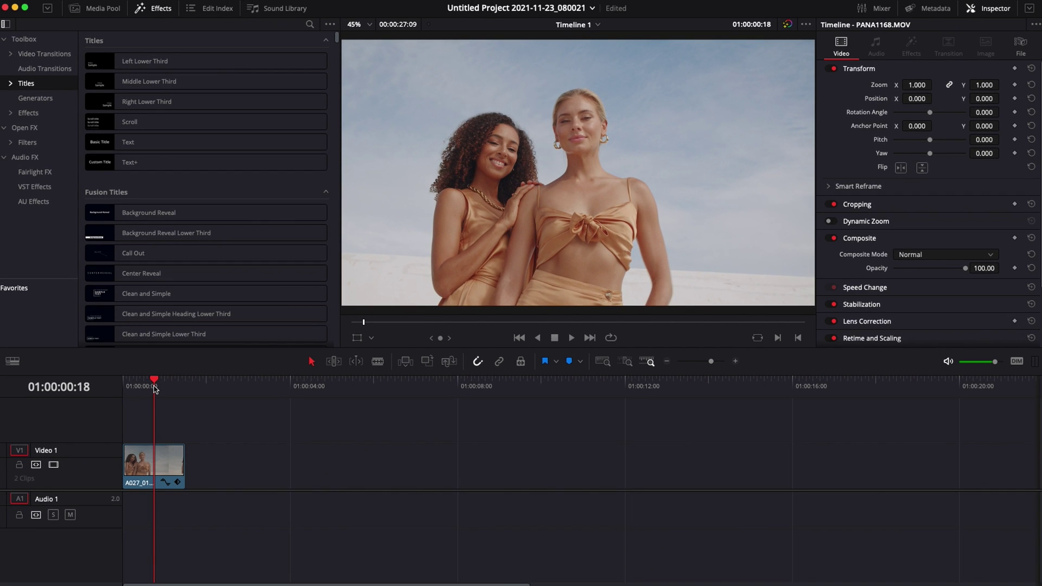
{"action": "left_click_drag", "start_coordinate": [137, 384], "coordinate": [123, 385]}
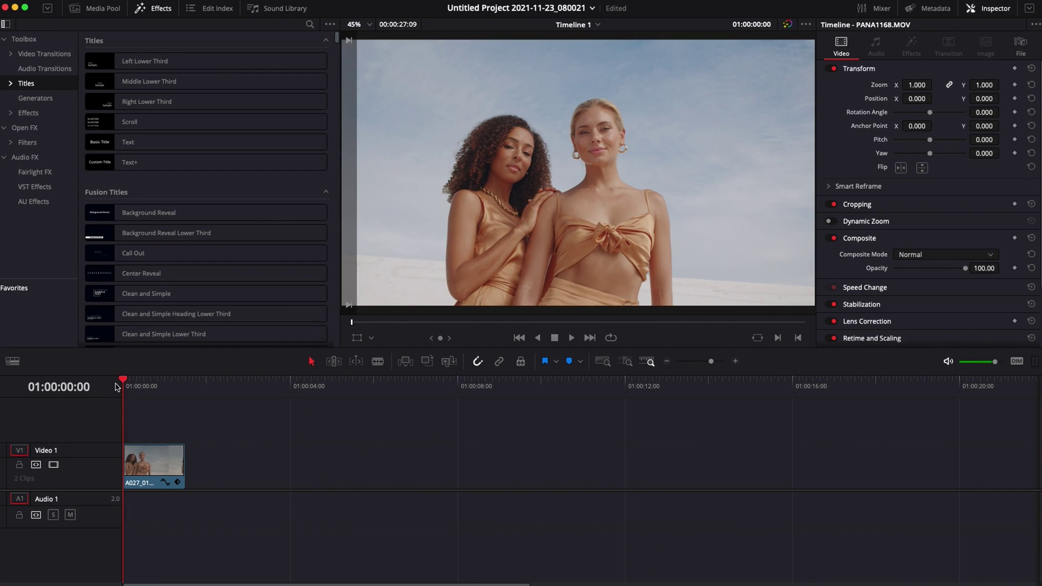
{"action": "key", "text": "space"}
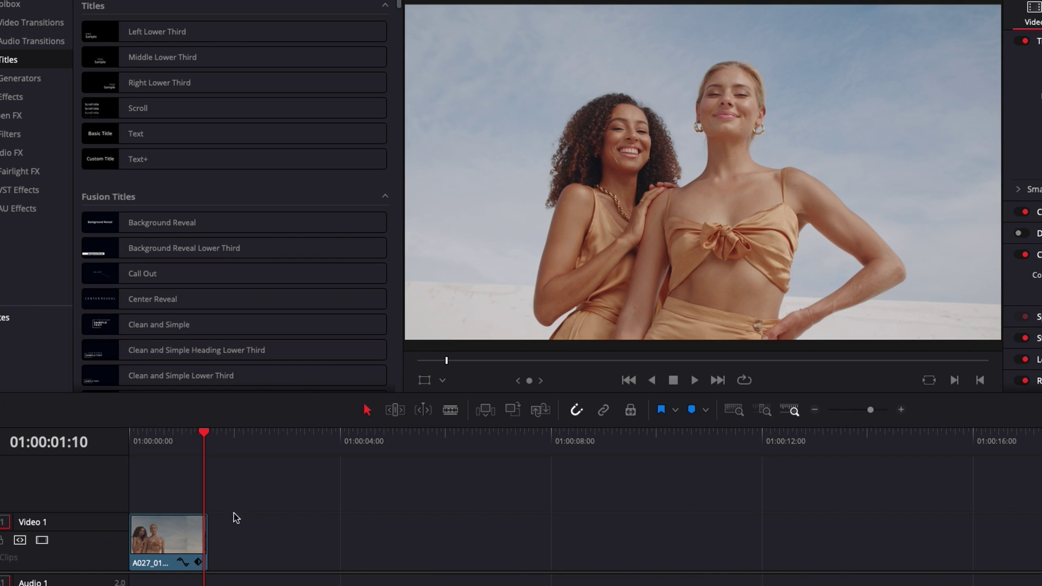
{"action": "left_click", "coordinate": [177, 538]}
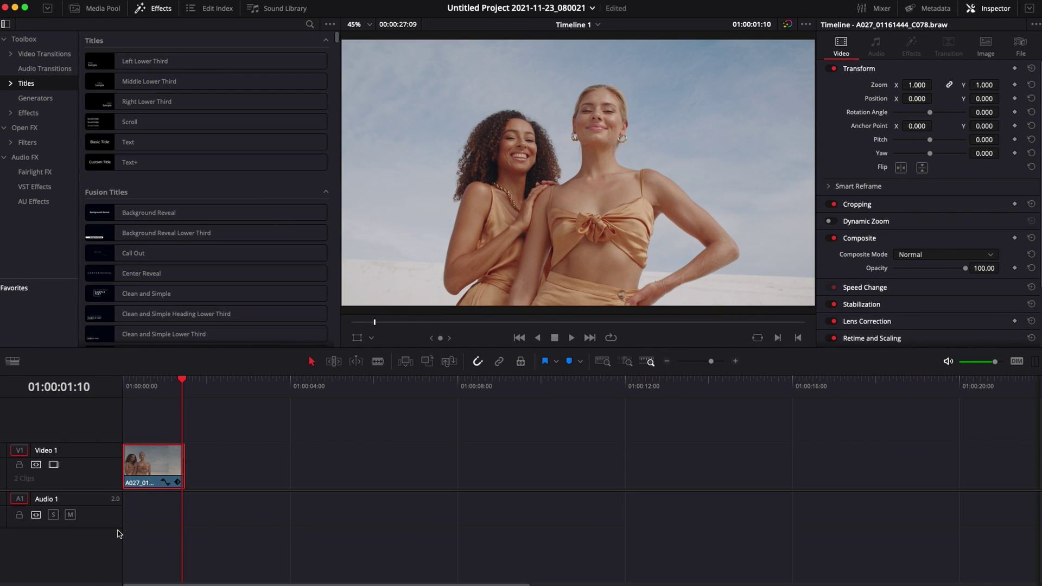
{"action": "mouse_move", "coordinate": [158, 384]}
{"action": "left_mouse_down"}
{"action": "mouse_move", "coordinate": [126, 386]}
{"action": "mouse_move", "coordinate": [145, 388]}
{"action": "left_mouse_up"}
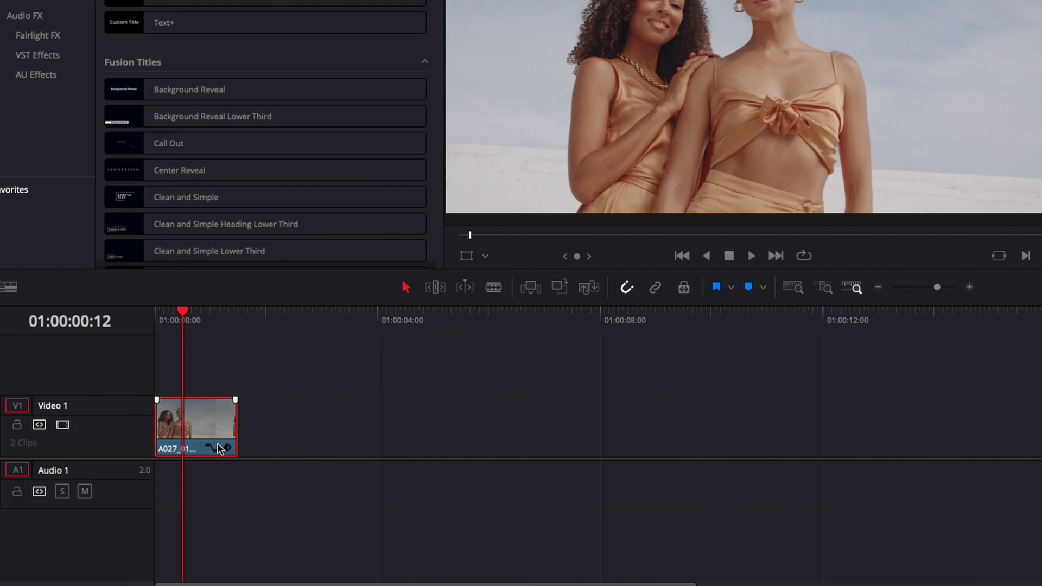
Use the retime controls (Cmd+R) to change the clip's speed to 25%
{"action": "key", "text": "super+r"}
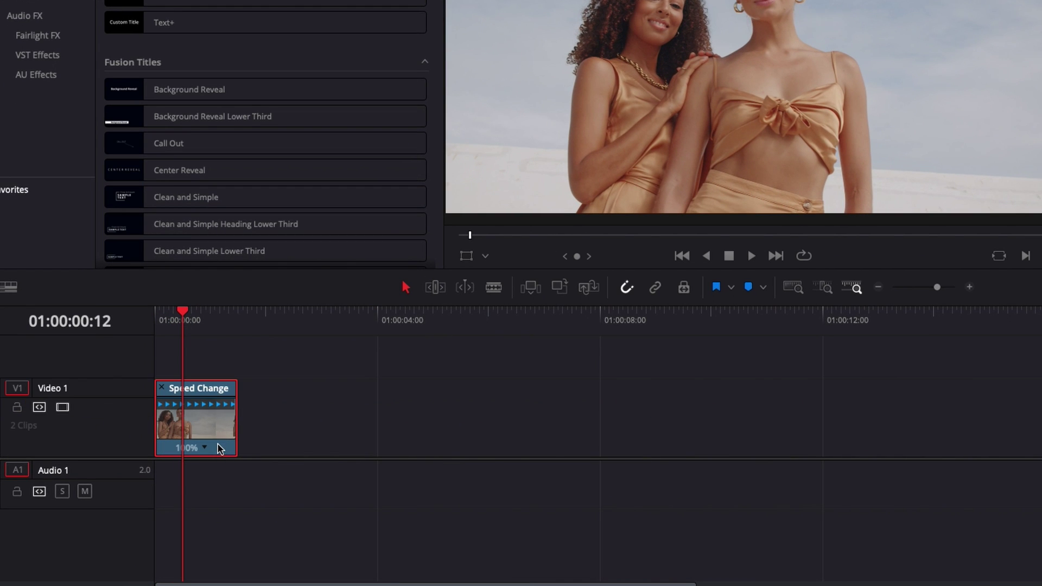
{"action": "left_click_drag", "start_coordinate": [192, 325], "coordinate": [223, 324]}
{"action": "left_click", "coordinate": [206, 323]}
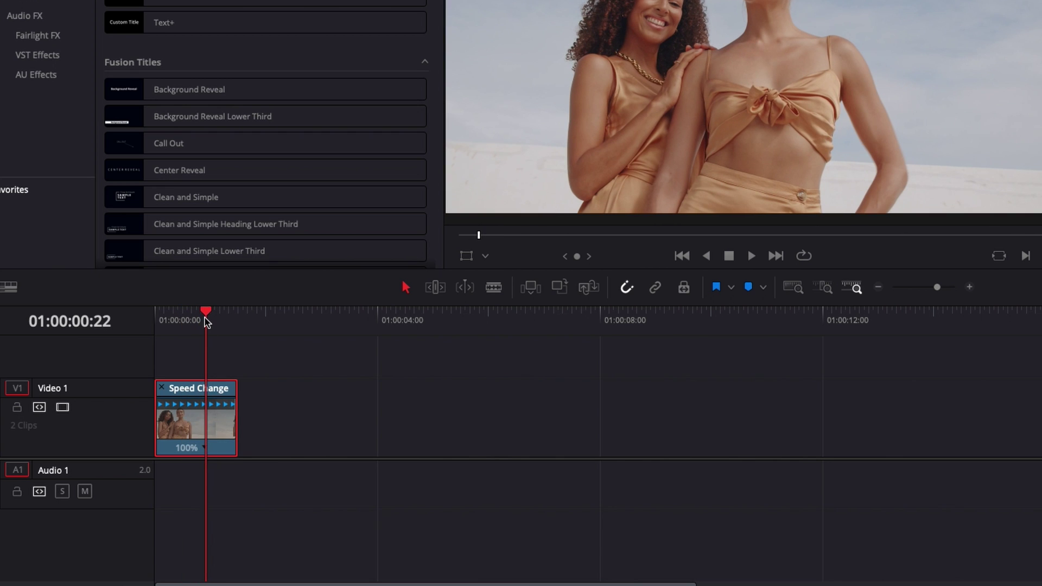
{"action": "left_click", "coordinate": [204, 448]}
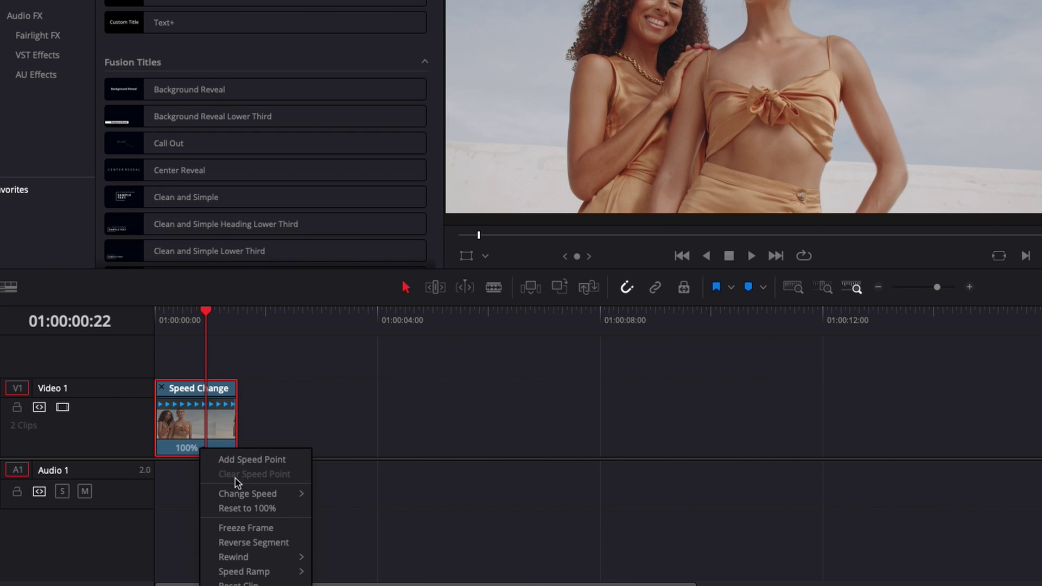
{"action": "mouse_move", "coordinate": [239, 495]}
{"action": "left_click", "coordinate": [356, 485]}
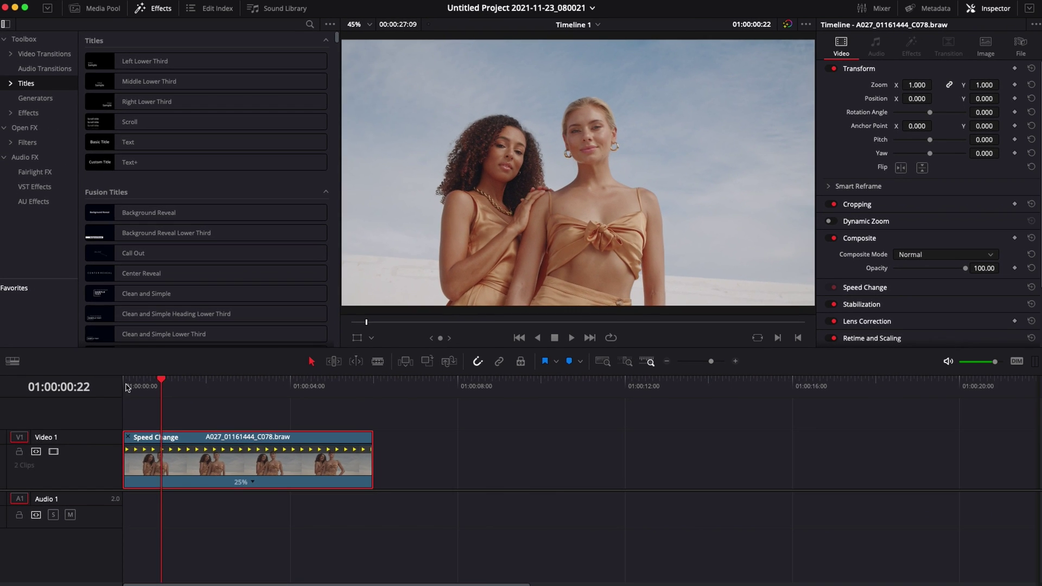
Play the 25% slowed clip back from the timeline start
{"action": "left_click", "coordinate": [160, 316]}
{"action": "key", "text": "space"}
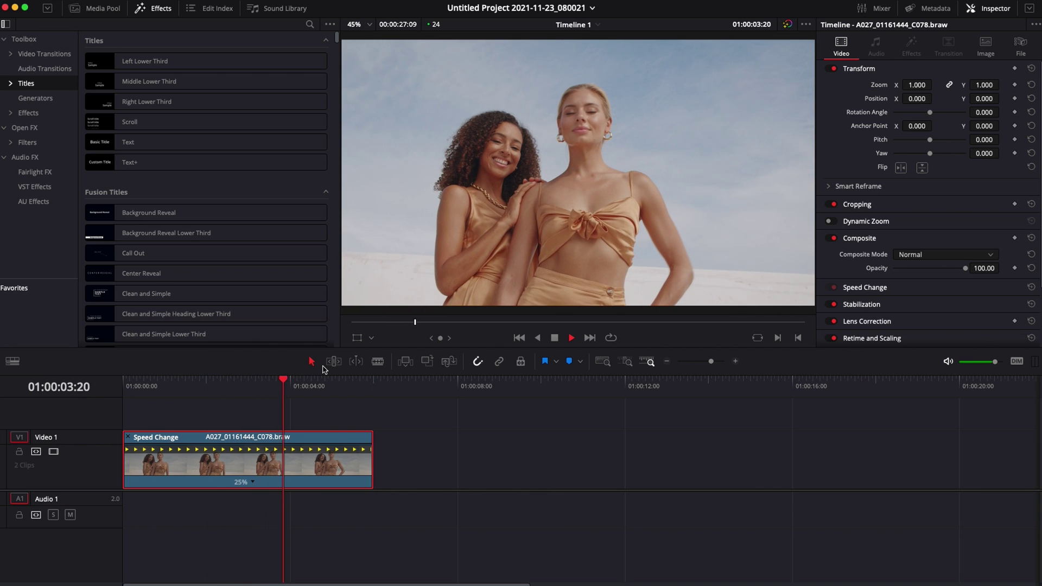
{"action": "key", "text": "space"}
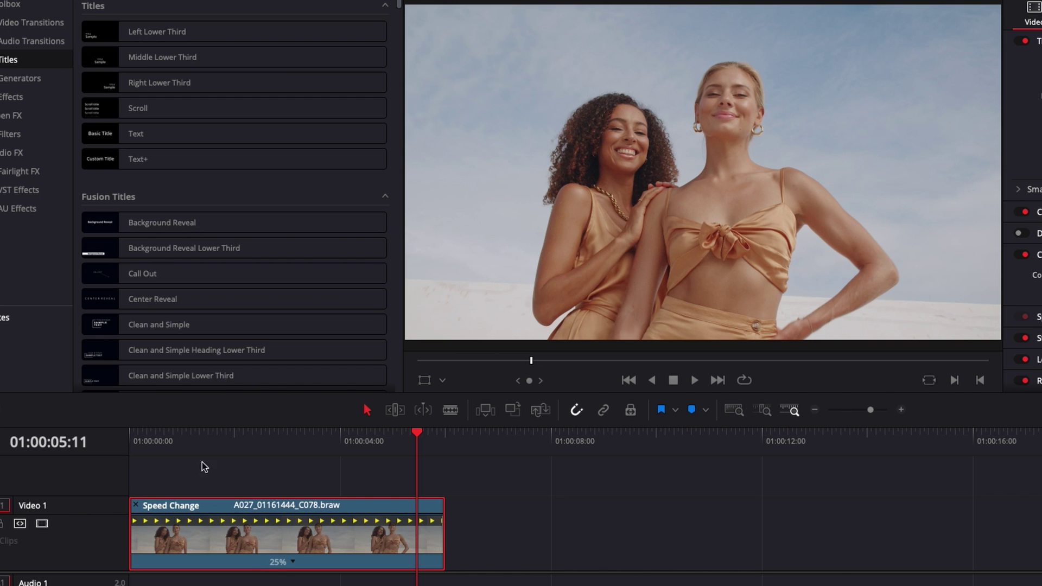
{"action": "left_click", "coordinate": [132, 441]}
{"action": "key", "text": "space"}
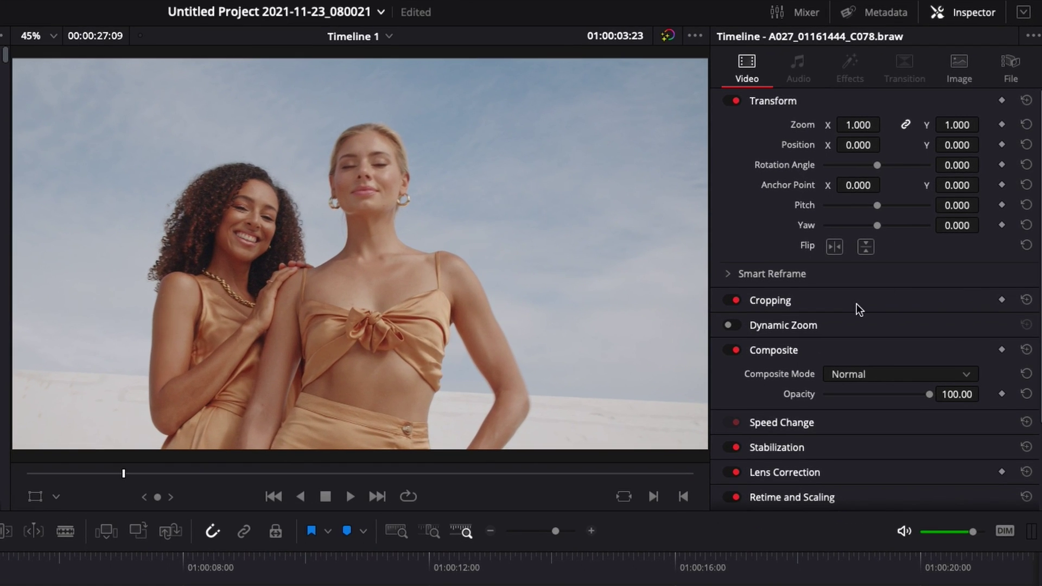
In the Inspector, set Retime Process to Optical Flow and Motion Estimation to Speed Warp, then replay from the start
{"action": "scroll", "coordinate": [845, 291], "scroll_direction": "down", "scroll_amount": 3}
{"action": "scroll", "coordinate": [845, 291], "scroll_direction": "down", "scroll_amount": 1}
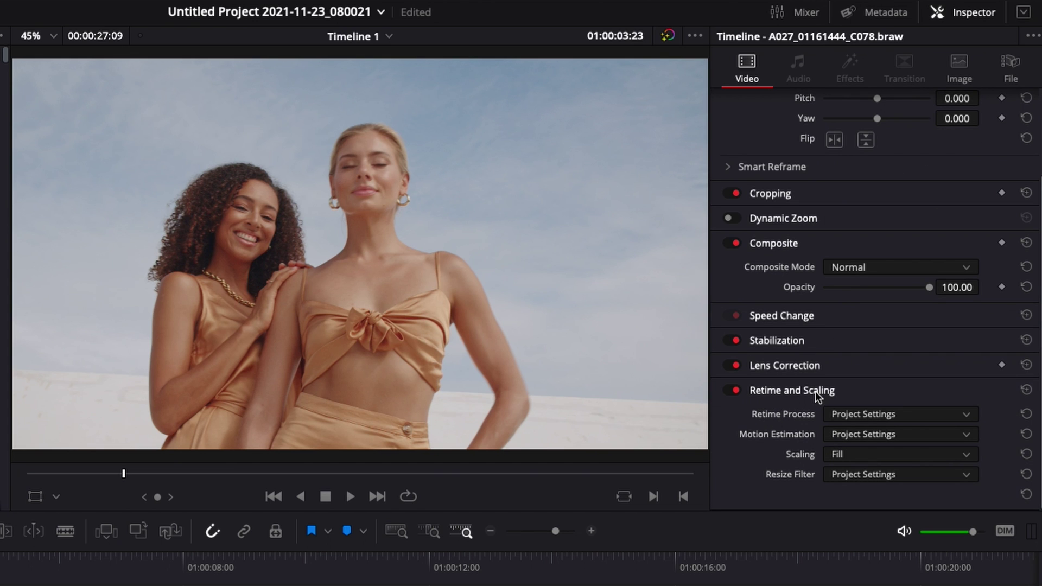
{"action": "left_click", "coordinate": [844, 417]}
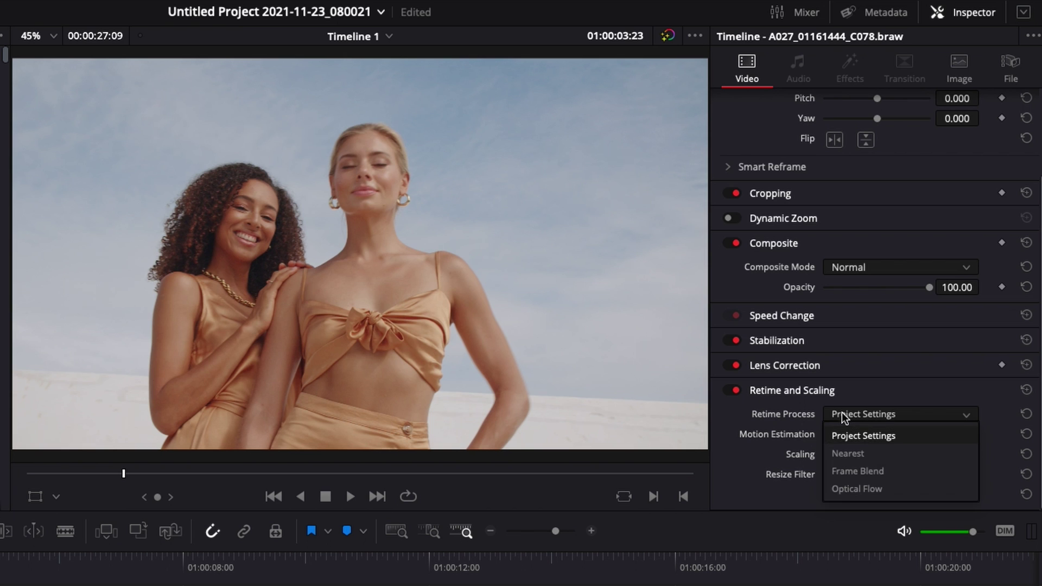
{"action": "left_click", "coordinate": [844, 489]}
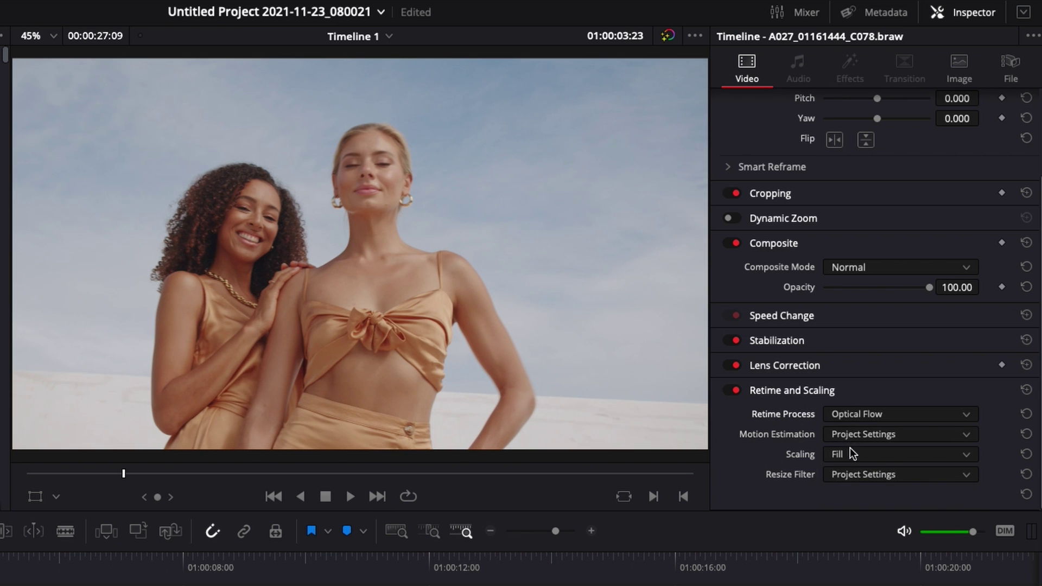
{"action": "left_click", "coordinate": [846, 435]}
{"action": "left_click", "coordinate": [854, 543]}
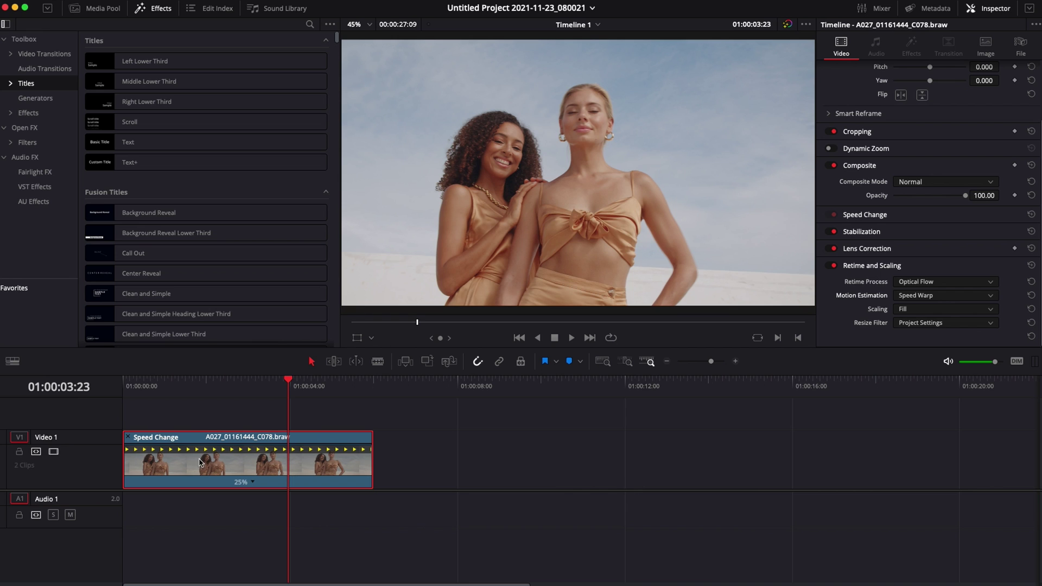
{"action": "left_click", "coordinate": [126, 379]}
{"action": "key", "text": "space"}
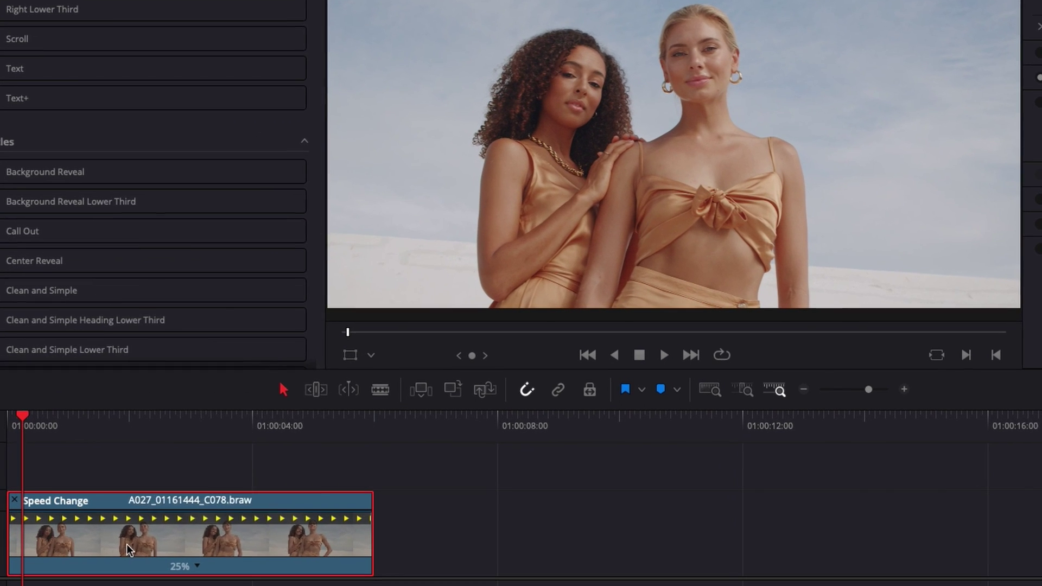
Render the clip in place using the Apple ProRes codec, type 422 LT, saving to the CacheClip folder
{"action": "right_click", "coordinate": [196, 467]}
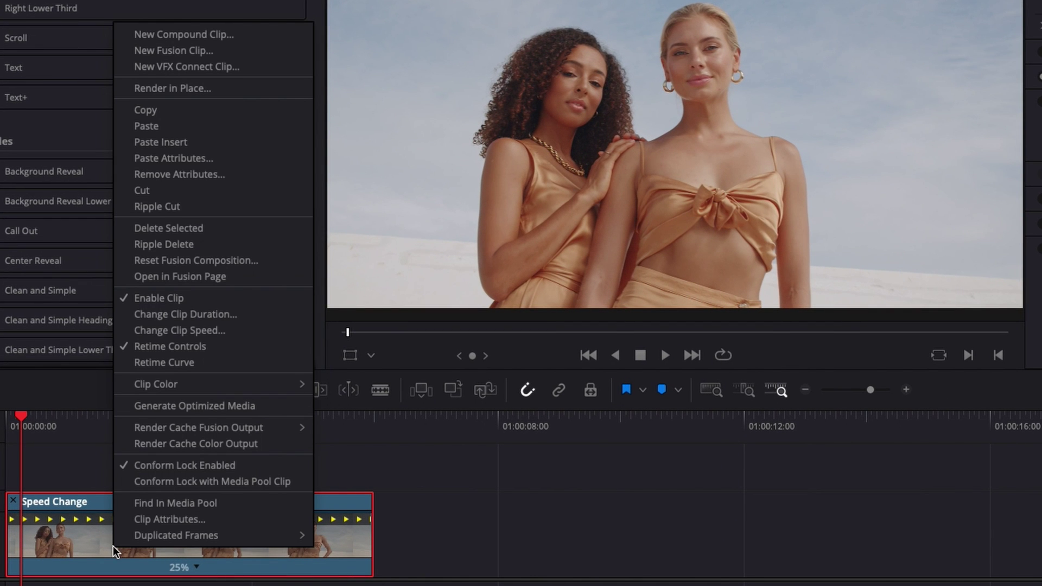
{"action": "left_click", "coordinate": [163, 88]}
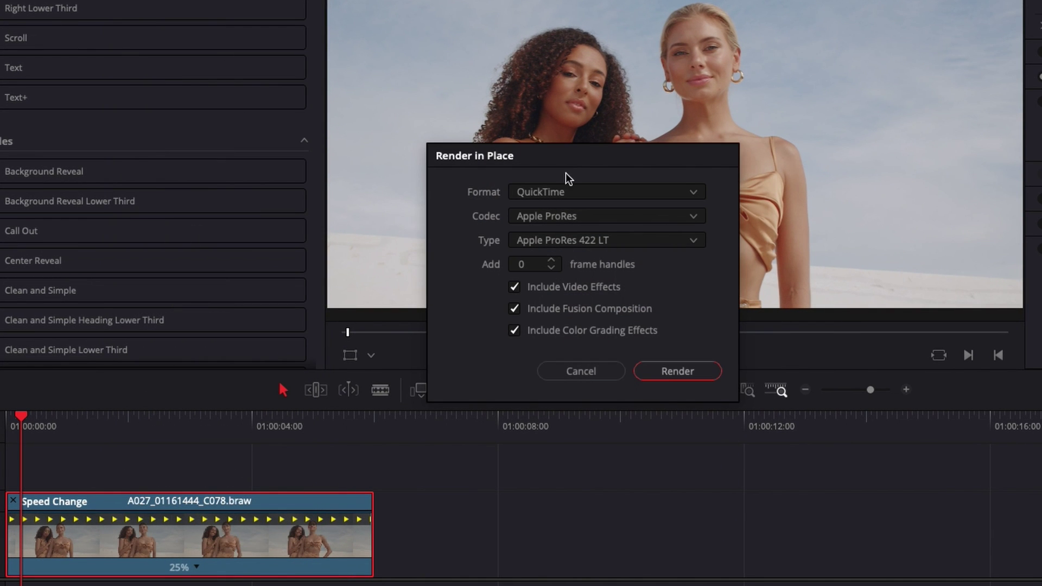
{"action": "left_click", "coordinate": [591, 241]}
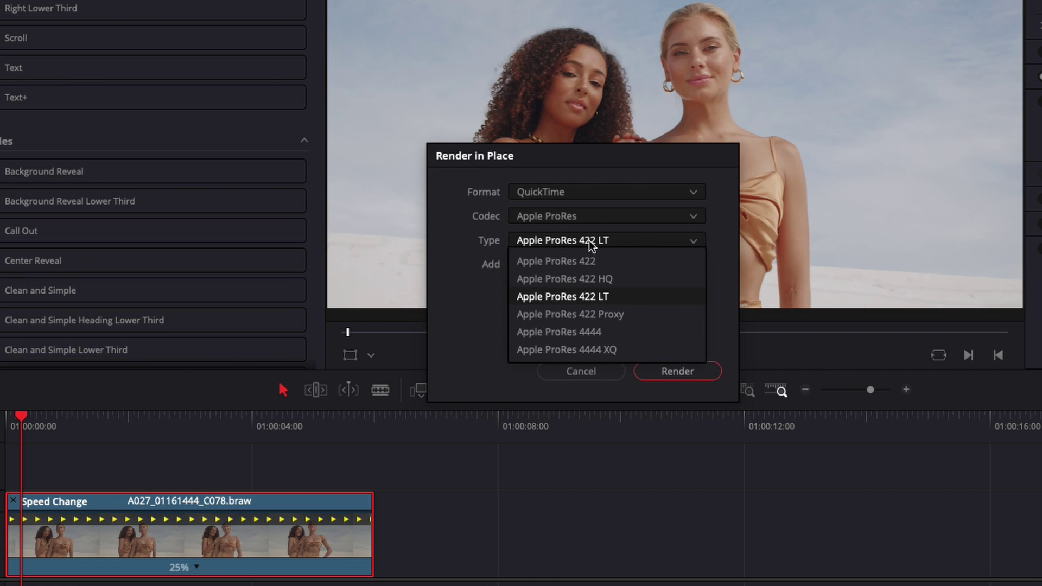
{"action": "left_click", "coordinate": [597, 298]}
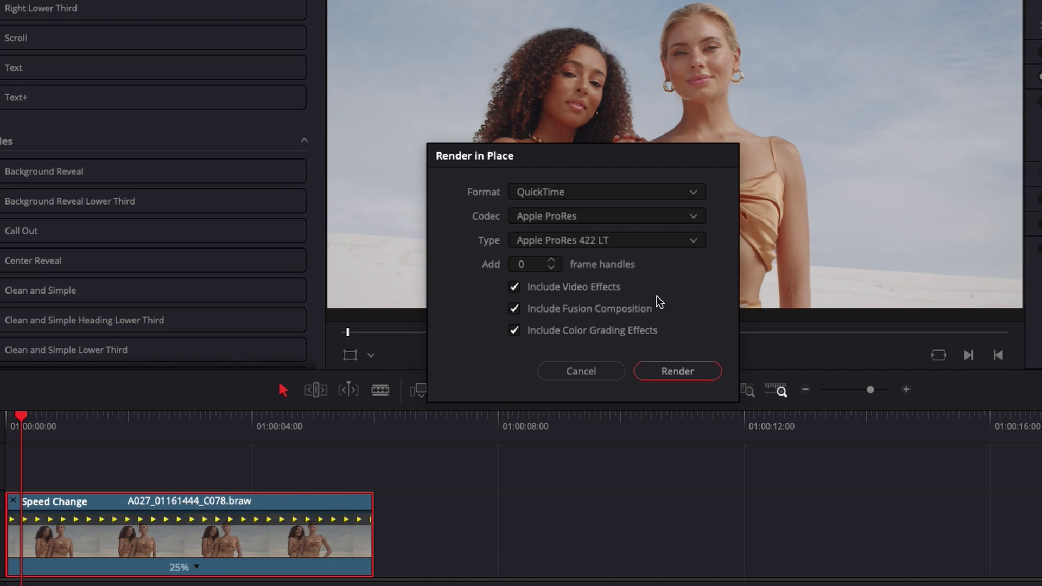
{"action": "left_click", "coordinate": [542, 218]}
{"action": "left_click", "coordinate": [472, 220]}
{"action": "left_click", "coordinate": [672, 374]}
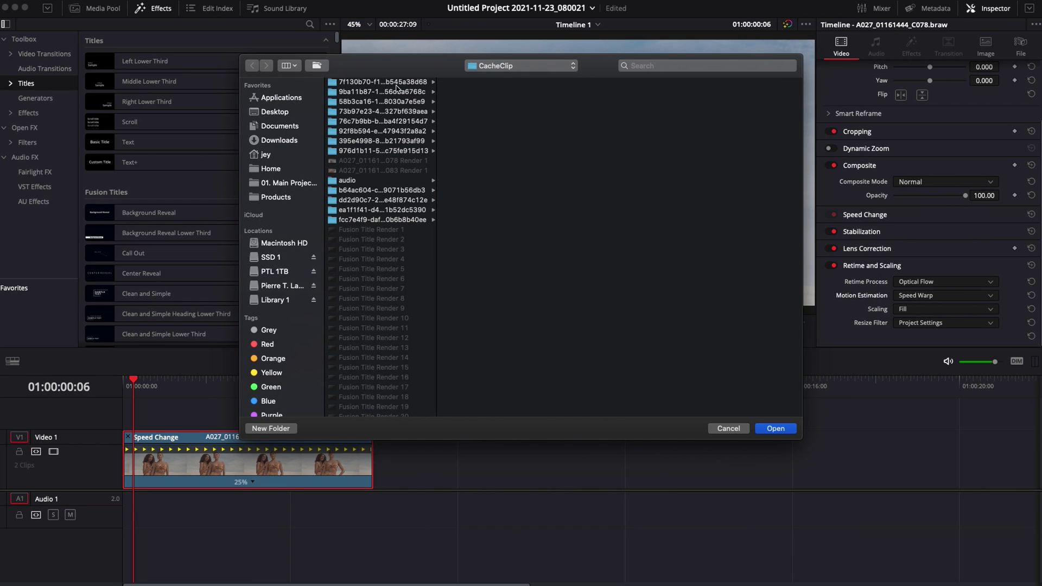
{"action": "left_click", "coordinate": [775, 429]}
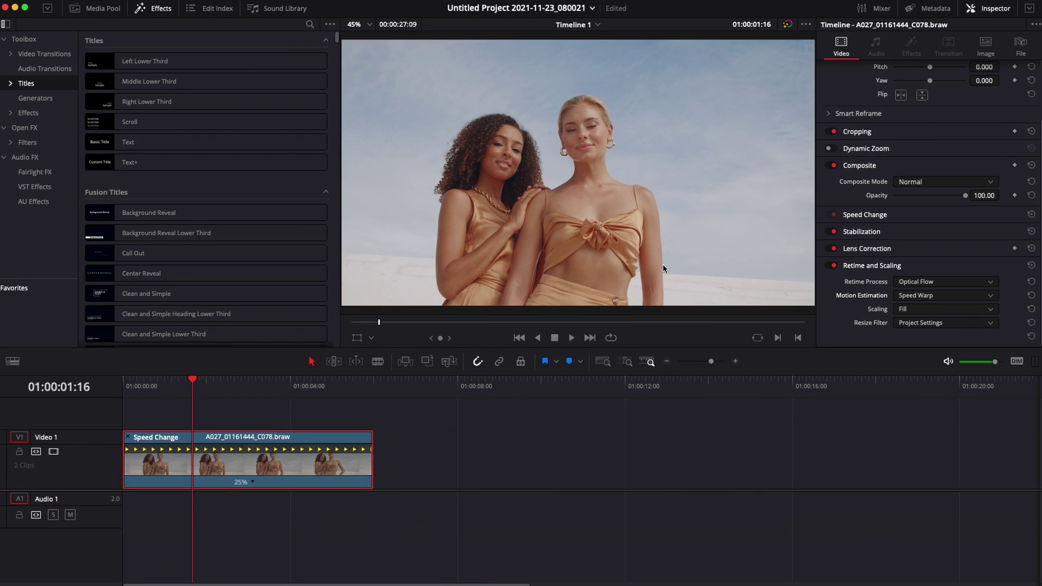
Once the render finishes, scroll the timeline right to review the rendered clip
{"action": "scroll", "coordinate": [965, 571], "scroll_direction": "right", "scroll_amount": 1}
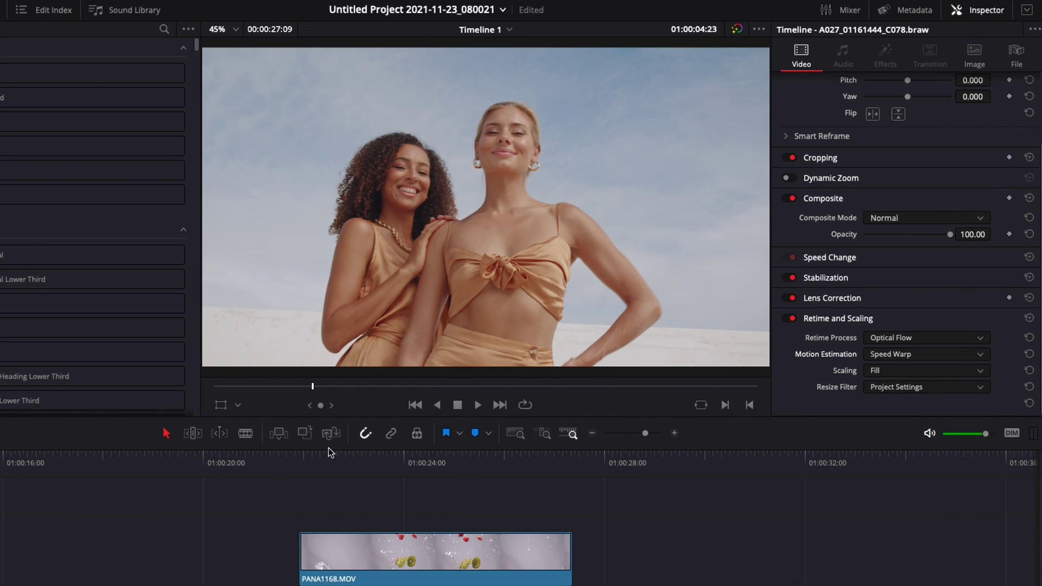
{"action": "left_click", "coordinate": [298, 456]}
{"action": "key", "text": "space"}
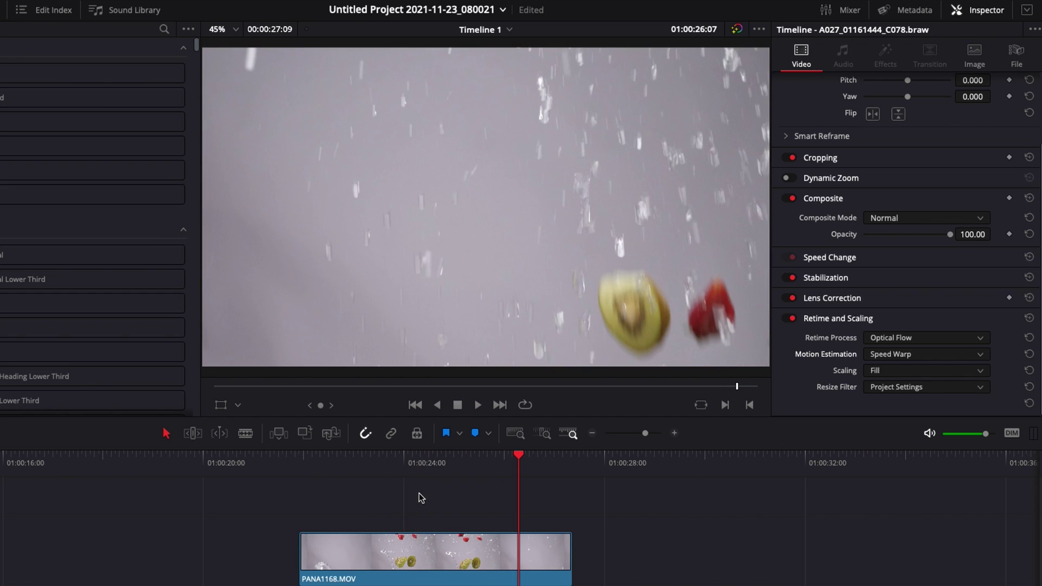
{"action": "left_click_drag", "start_coordinate": [418, 458], "coordinate": [329, 459]}
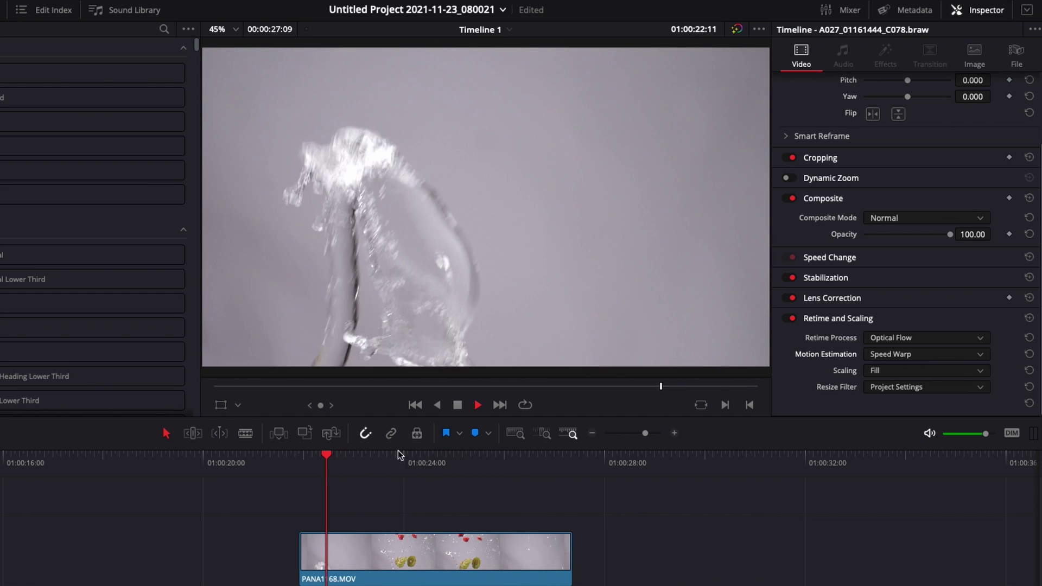
{"action": "left_click", "coordinate": [476, 405]}
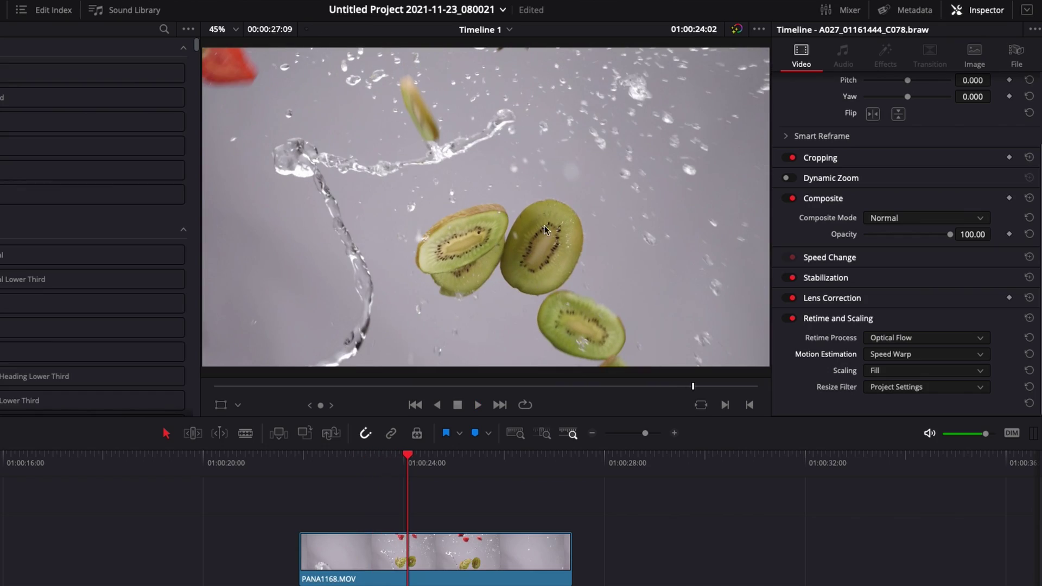